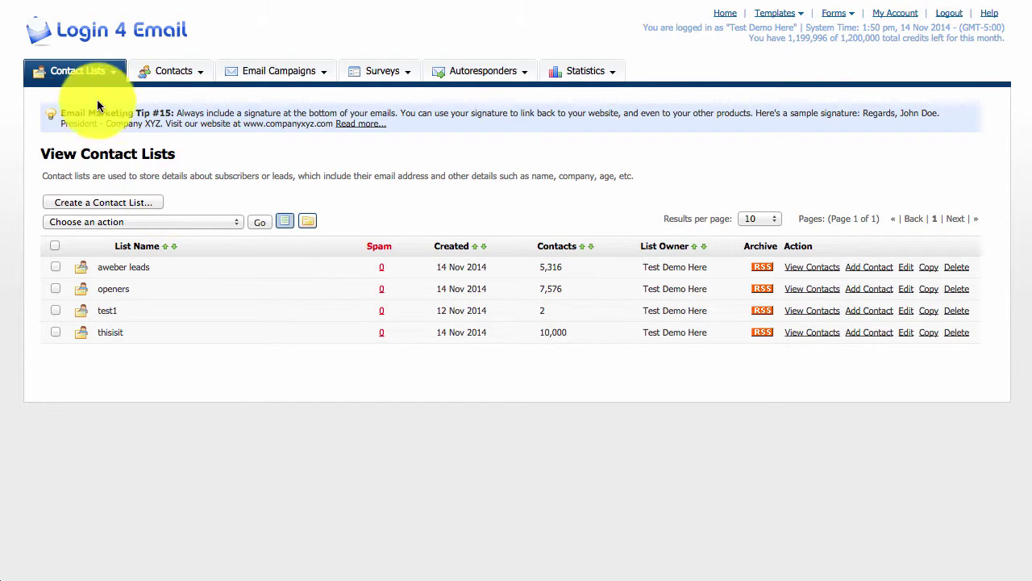
Step: Start a new contact segment from the segments overview and name it TLDs
mouse_move(110, 73)
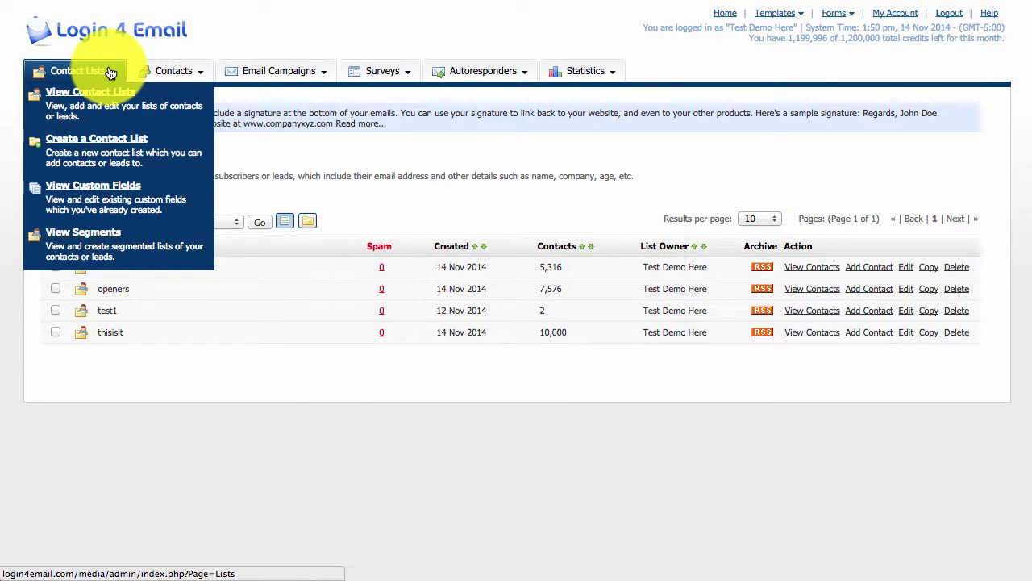
click(98, 240)
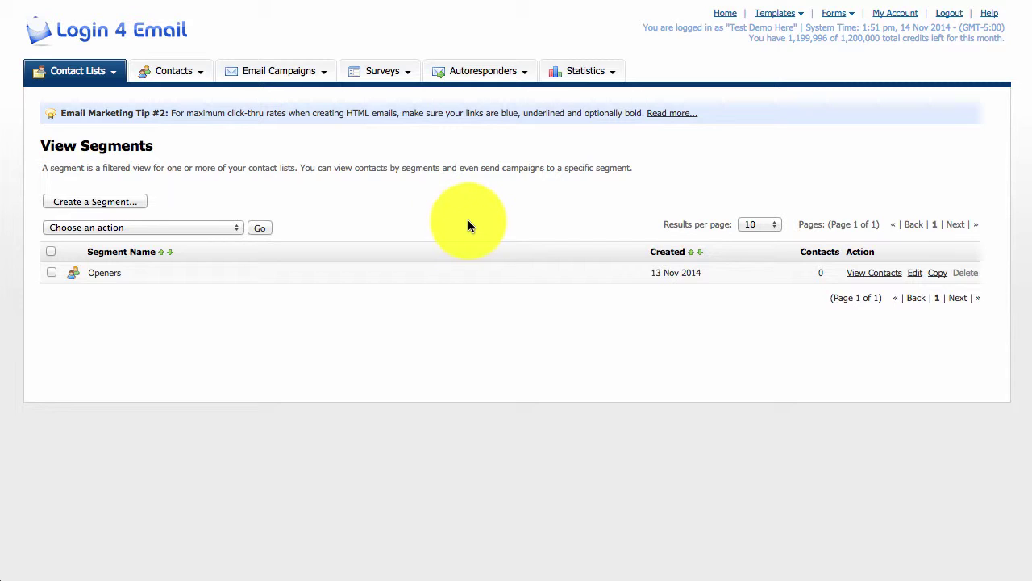
click(133, 203)
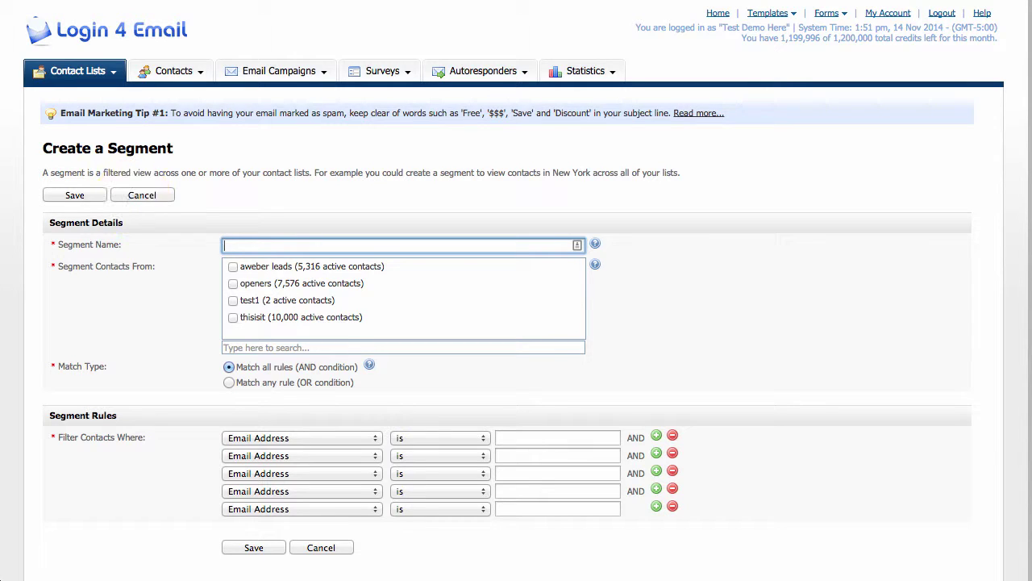
text(TLD)
text(s)
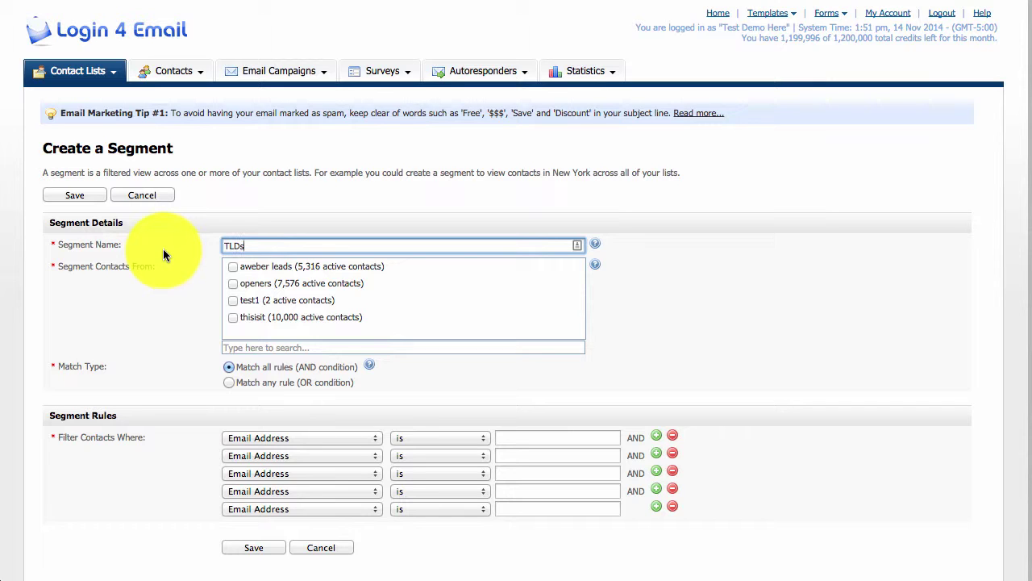
Step: Draw the segment's contacts from the aweber leads, openers and thisisit lists, and match any rule (OR condition)
click(231, 264)
click(233, 285)
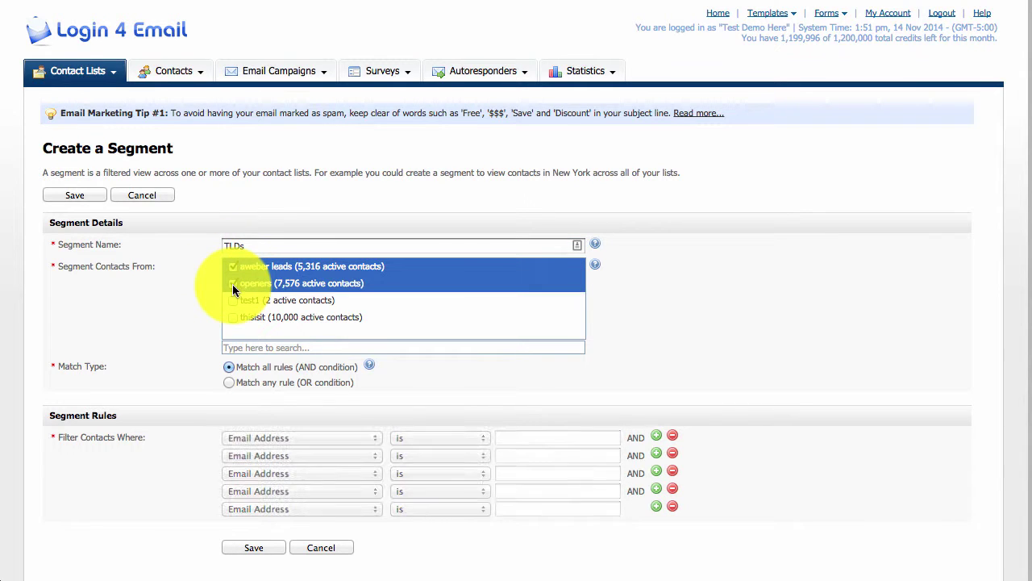
click(233, 301)
click(232, 318)
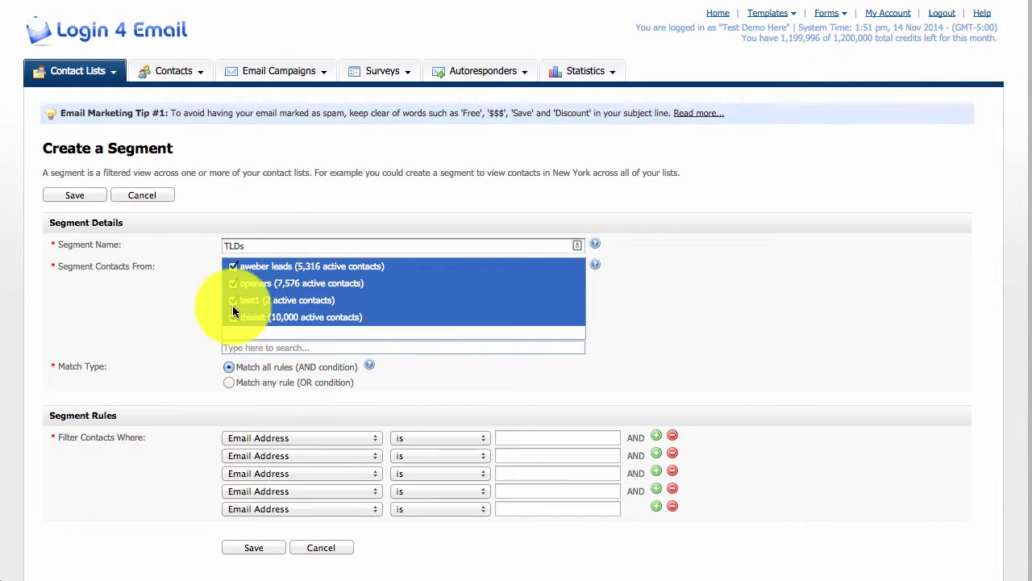
click(232, 303)
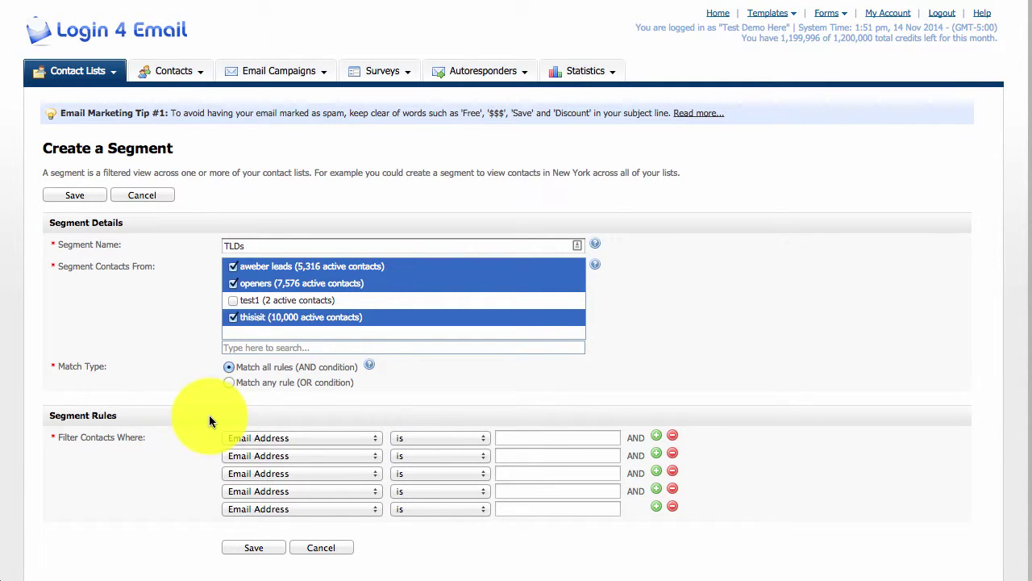
click(230, 382)
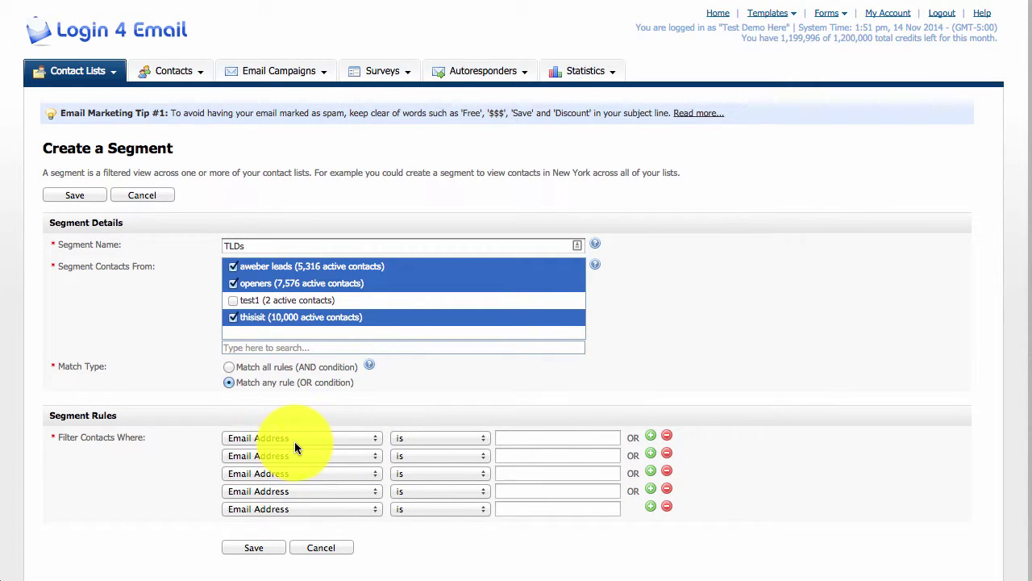
click(463, 436)
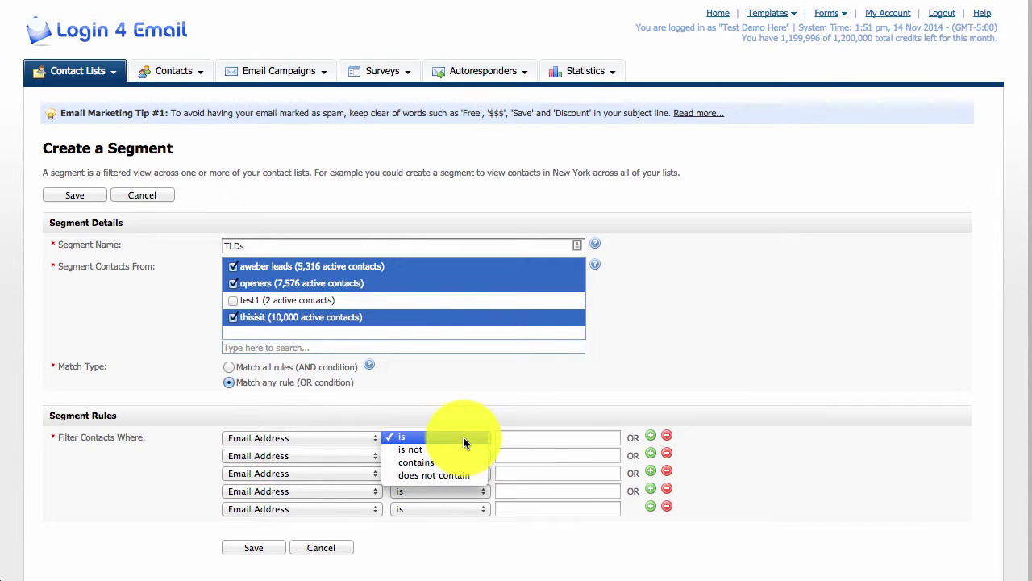
click(448, 464)
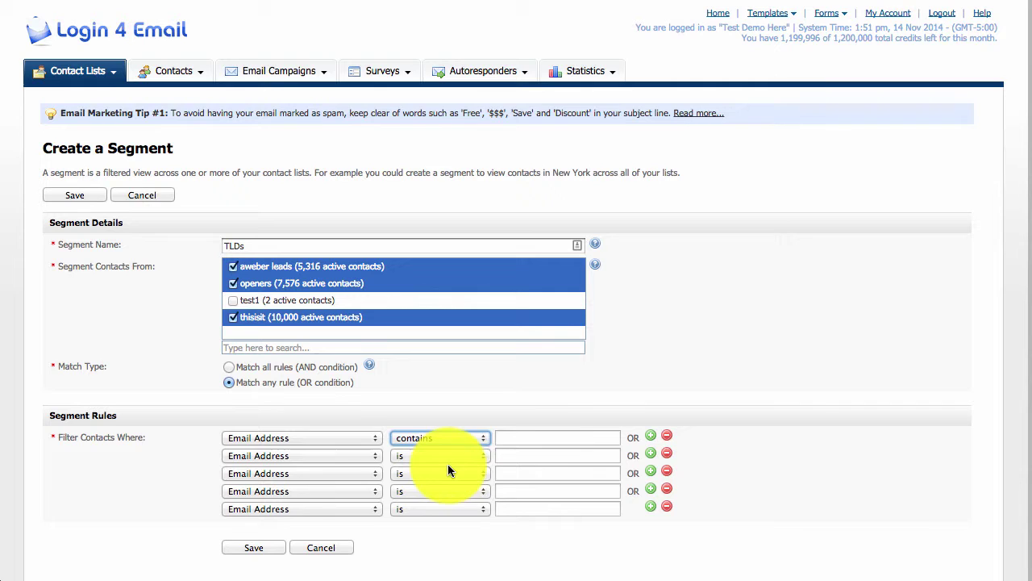
click(554, 437)
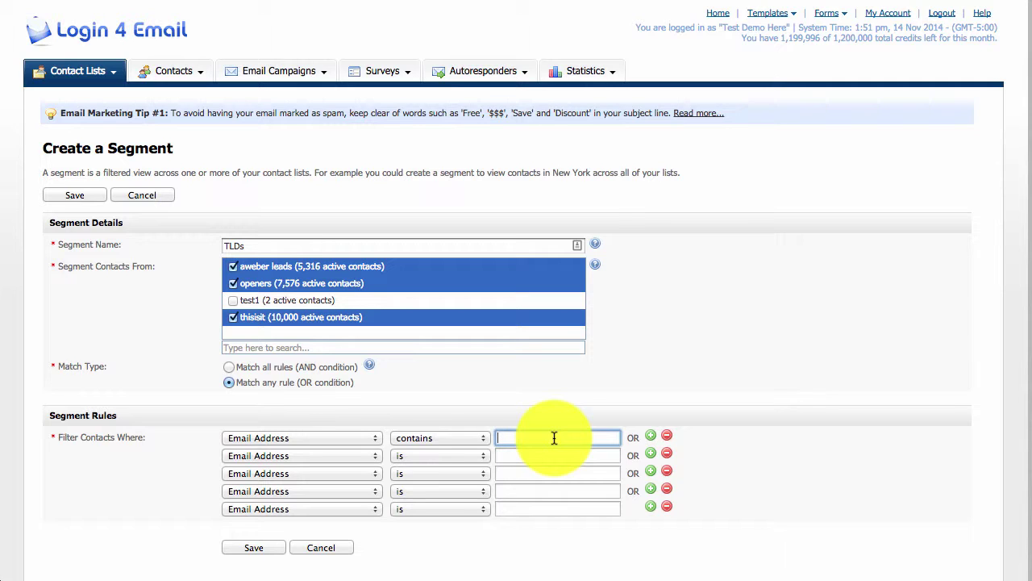
text(@gmailcom)
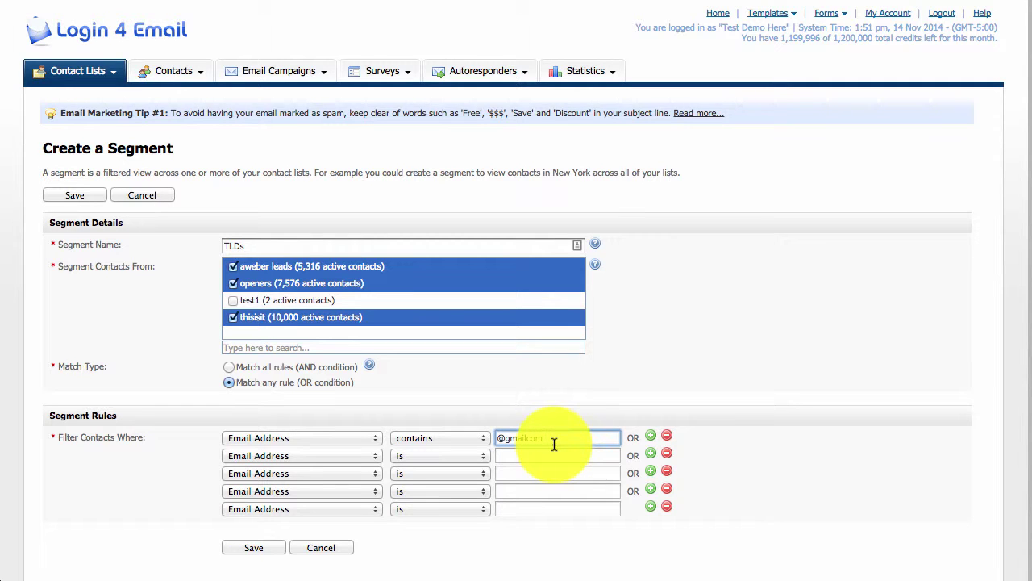
click(442, 458)
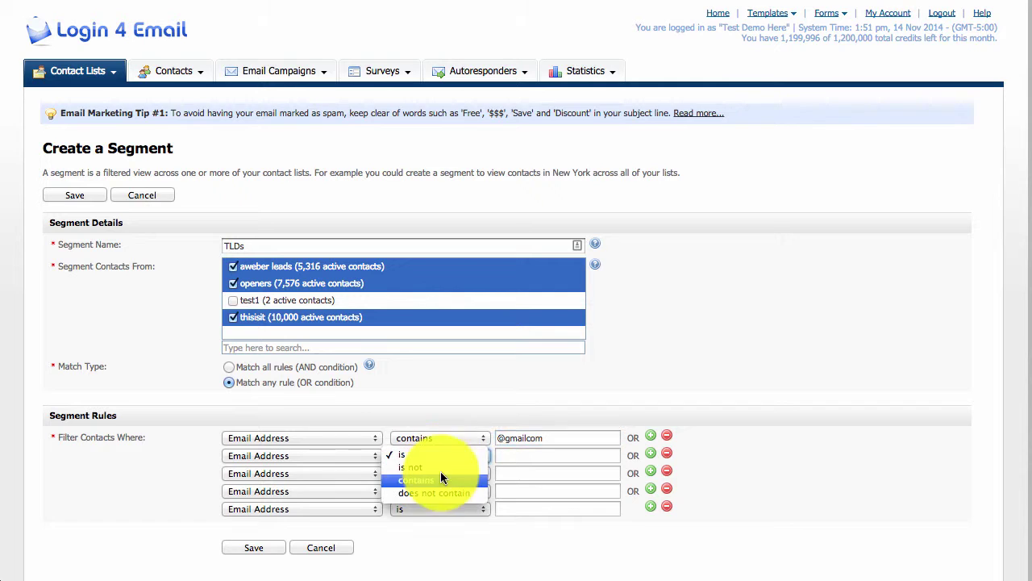
click(439, 483)
click(554, 455)
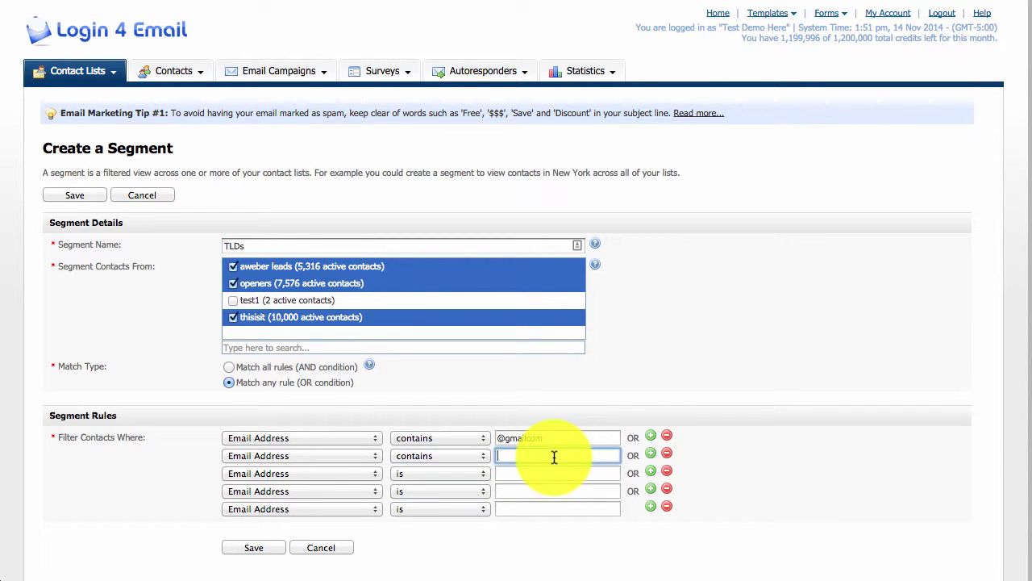
text(@yahoo.com)
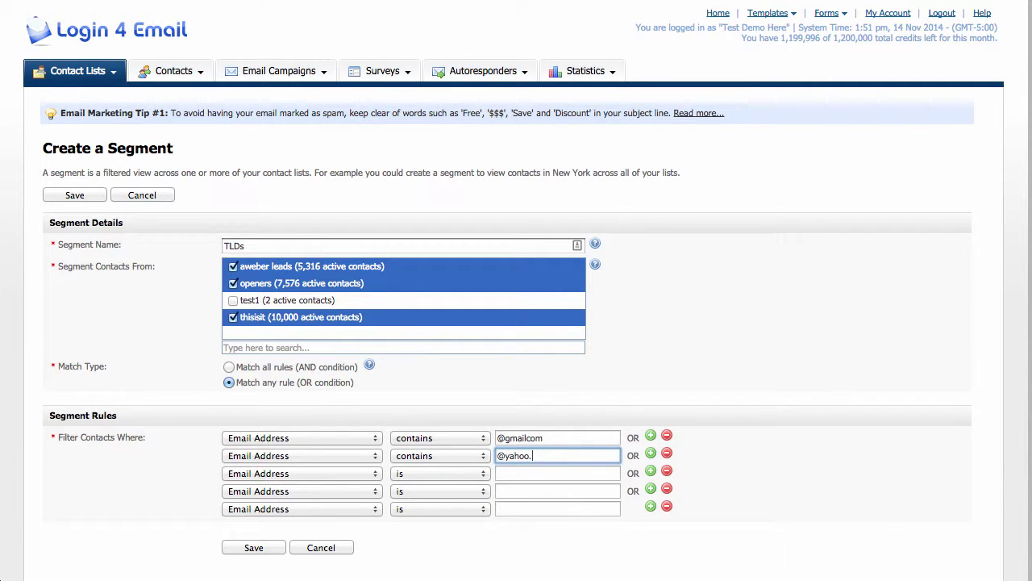
click(438, 476)
click(446, 496)
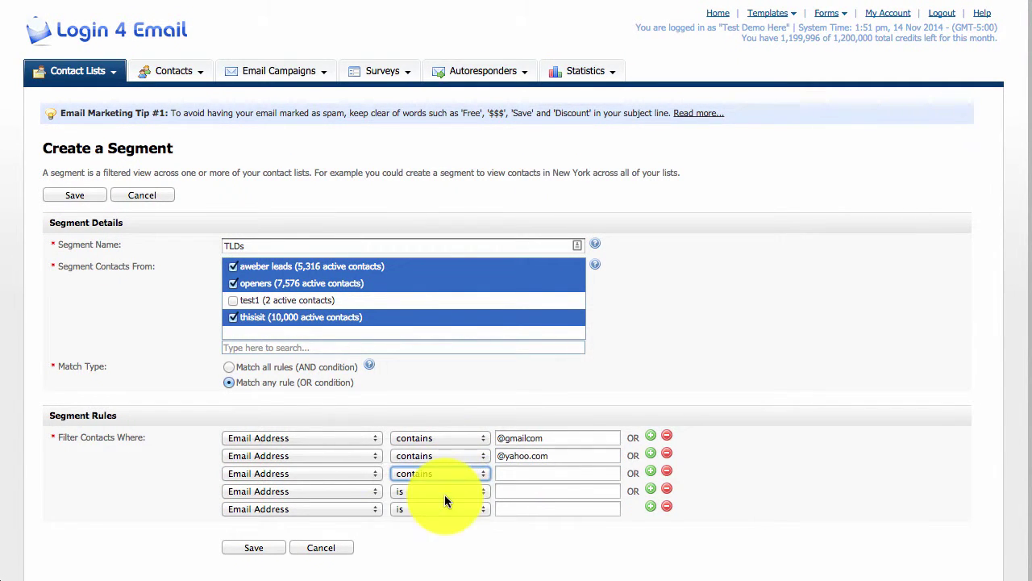
click(549, 470)
text(@)
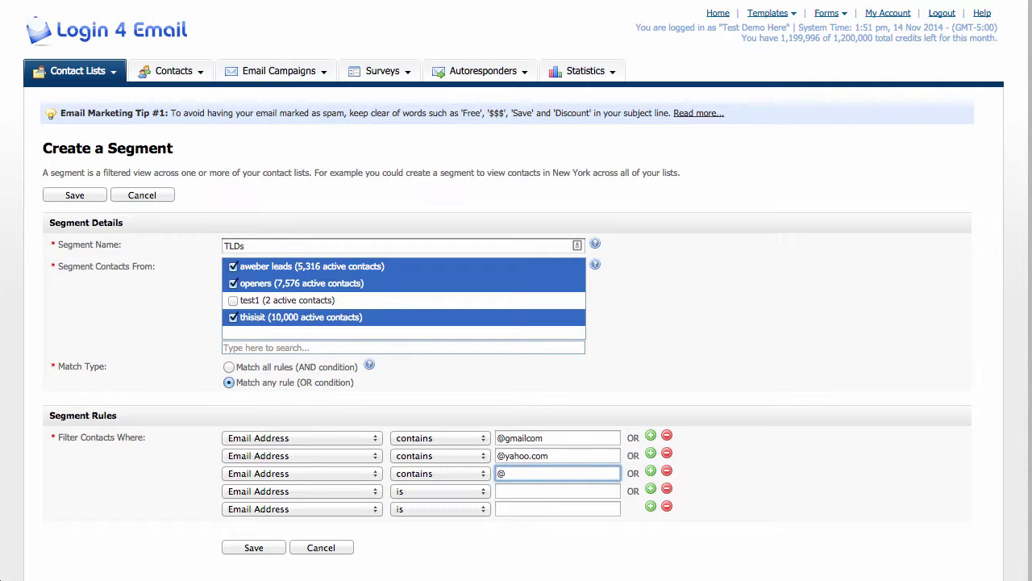
text(aol.com)
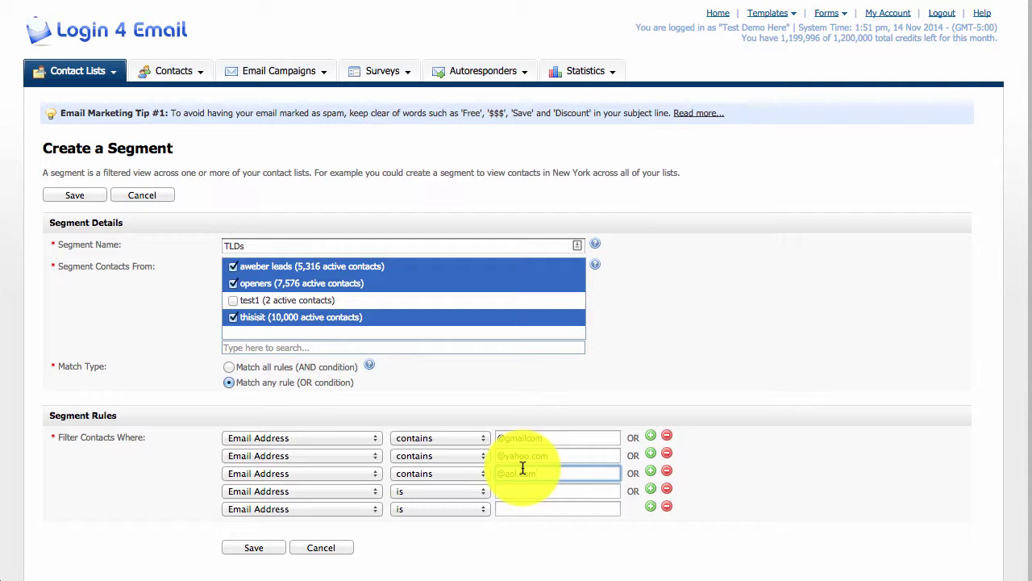
click(477, 491)
click(459, 510)
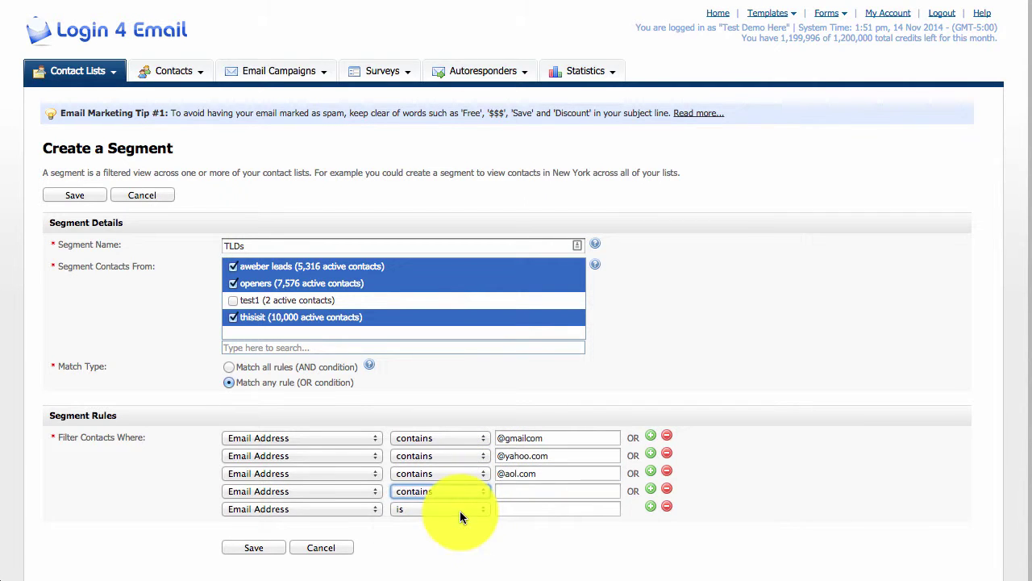
click(459, 510)
click(456, 533)
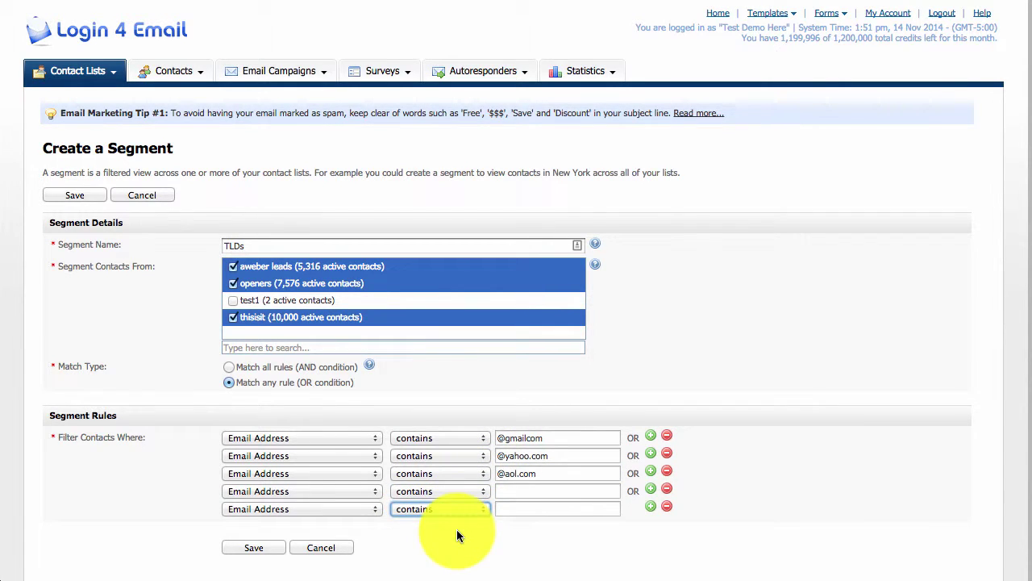
click(558, 490)
text(@)
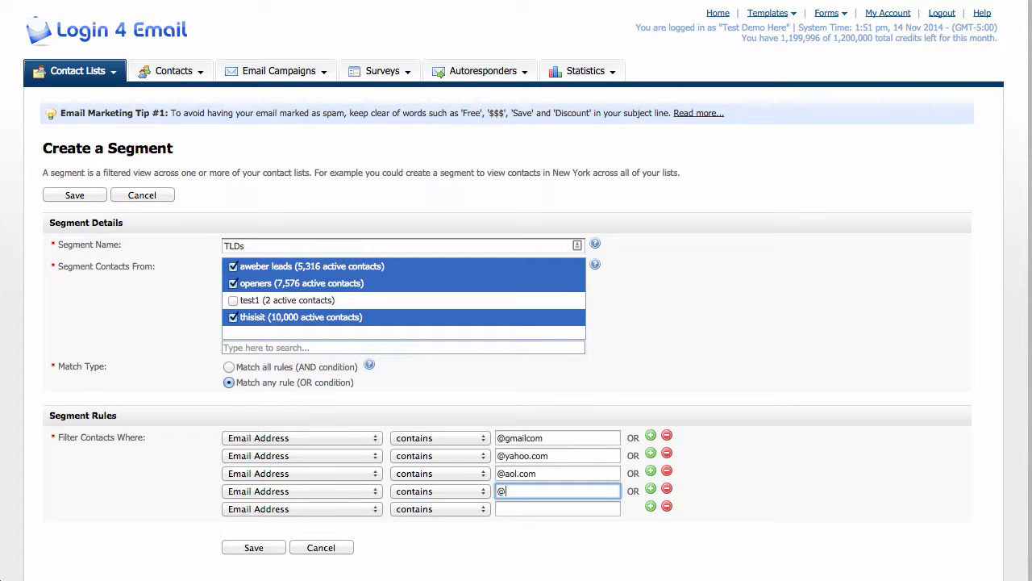
text(outlook.com)
key(Tab)
key(Tab)
key(Tab)
key(Tab)
key(Tab)
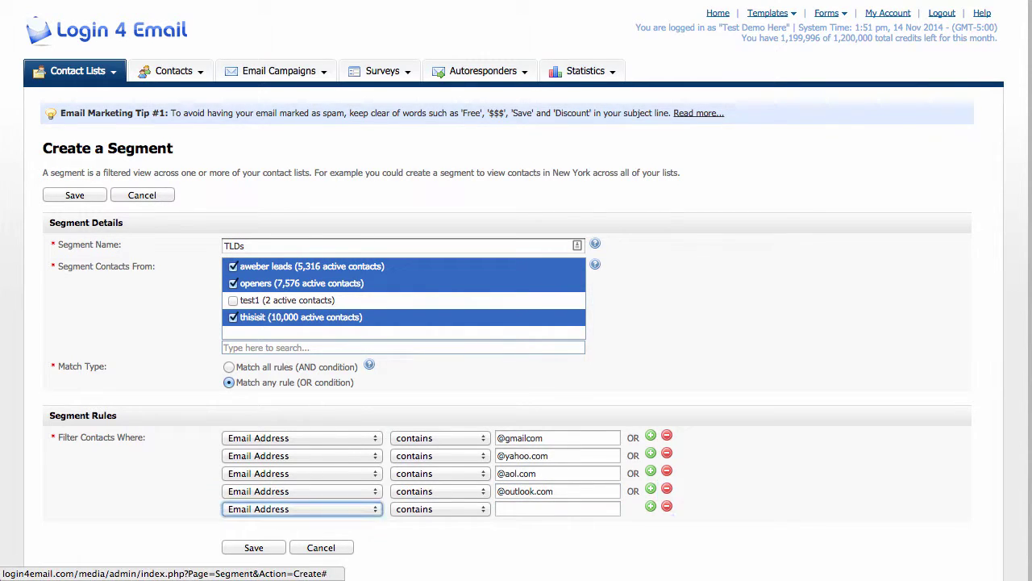
text(@)
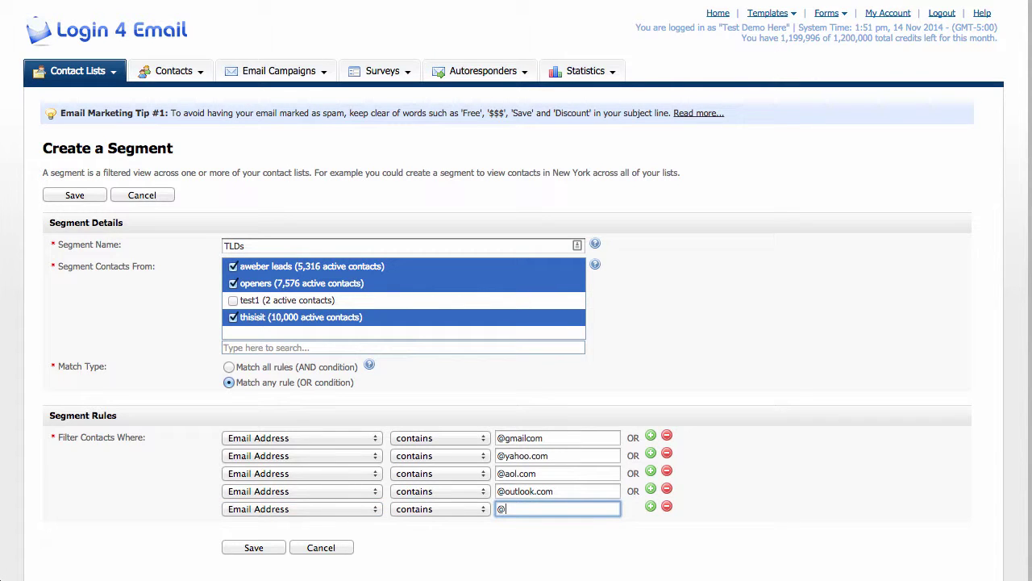
text(hotmail.com)
scroll(548, 407, down, 2)
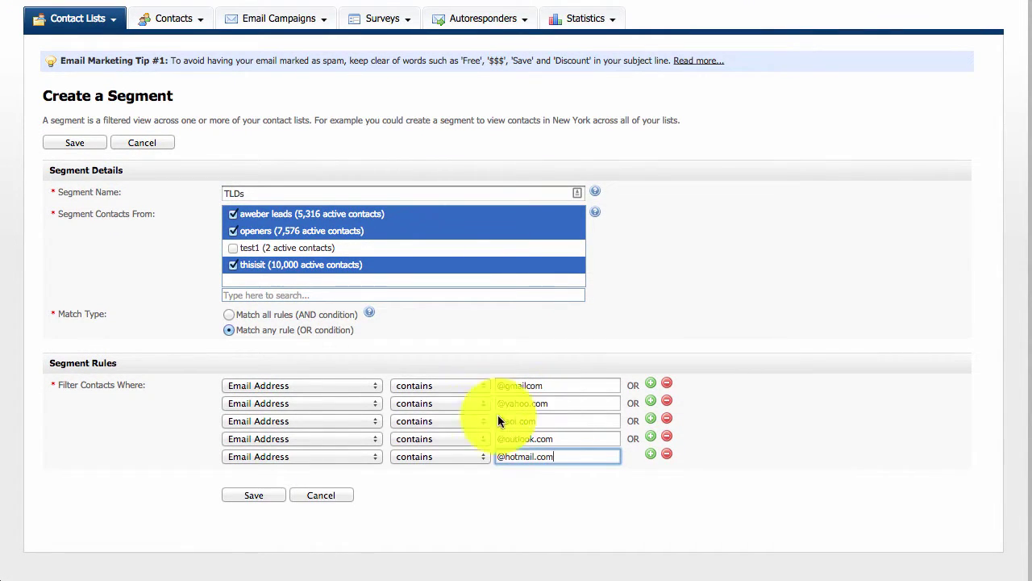
click(255, 495)
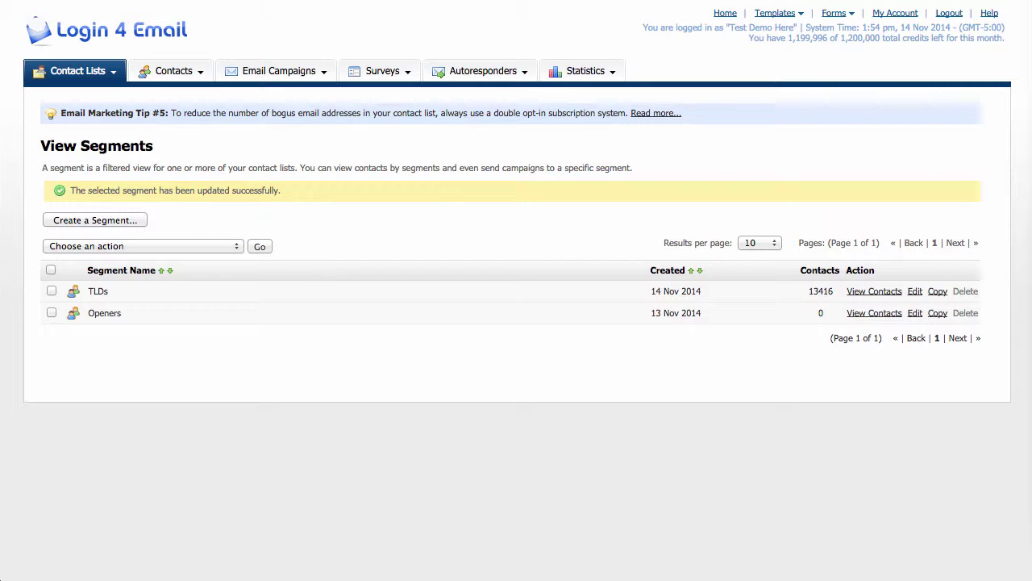
Step: Start another segment named OpenersList with contacts from the aweber leads, openers and thisisit lists
click(108, 222)
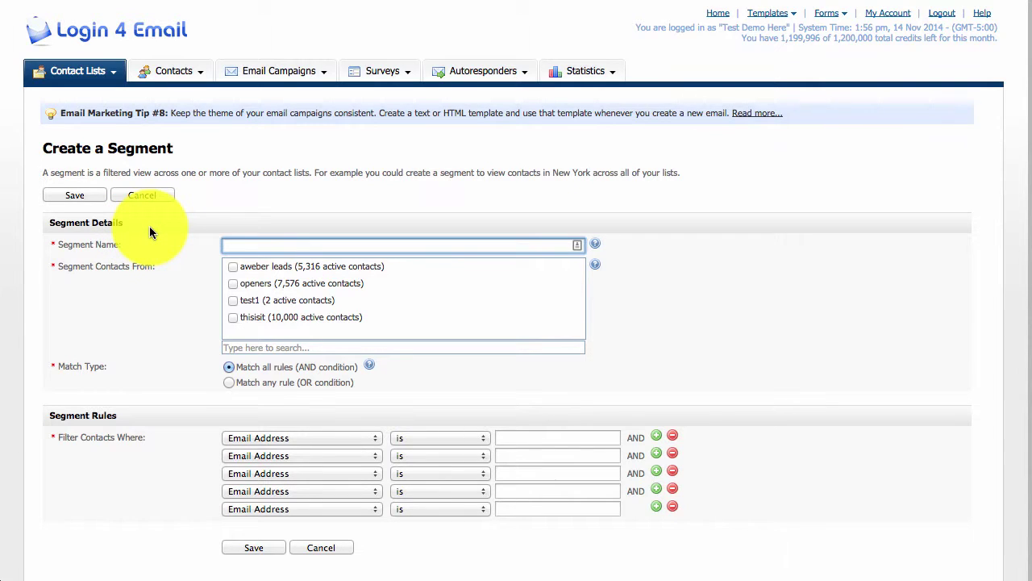
text(Opene)
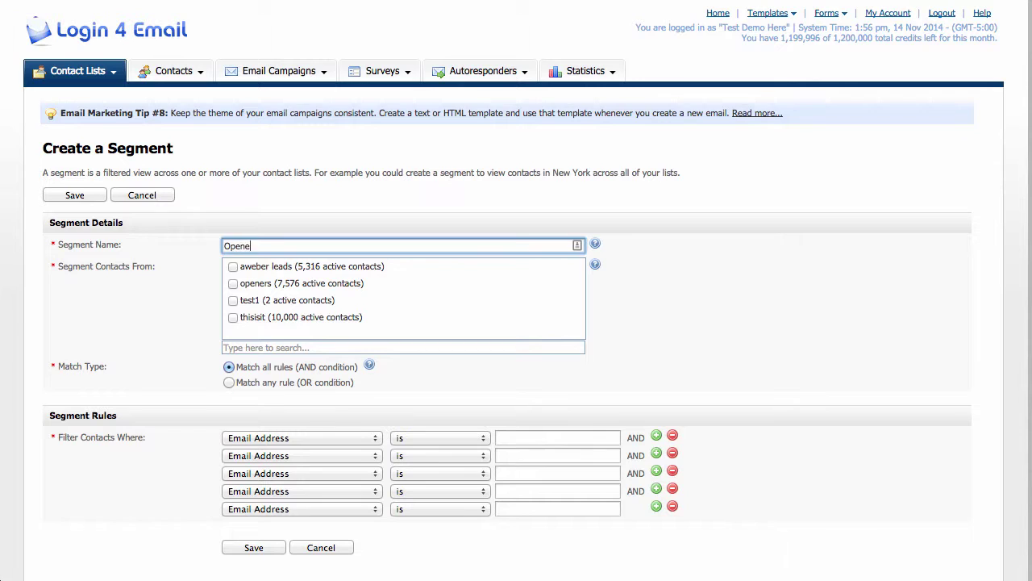
text(rsList)
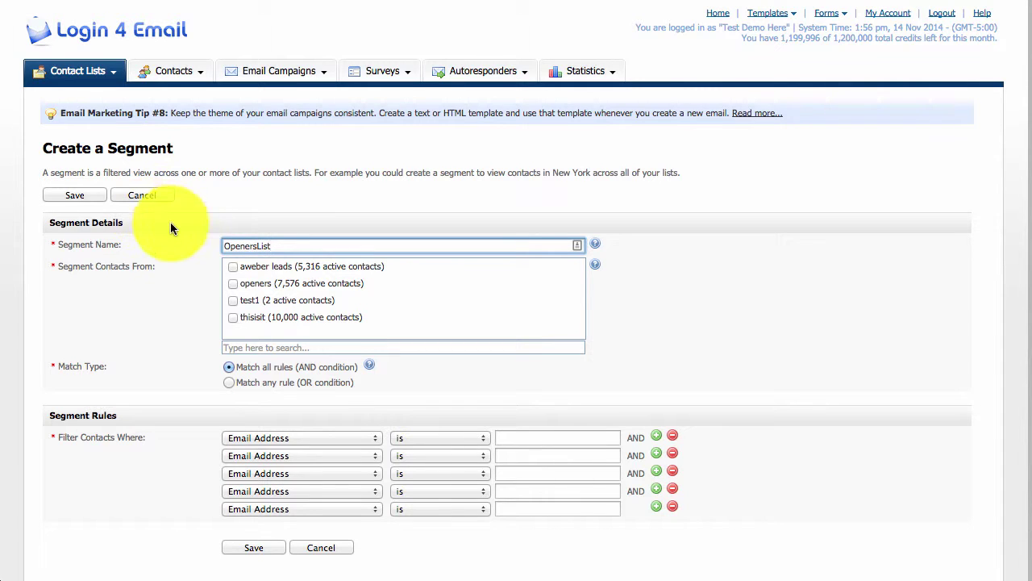
click(233, 268)
click(233, 285)
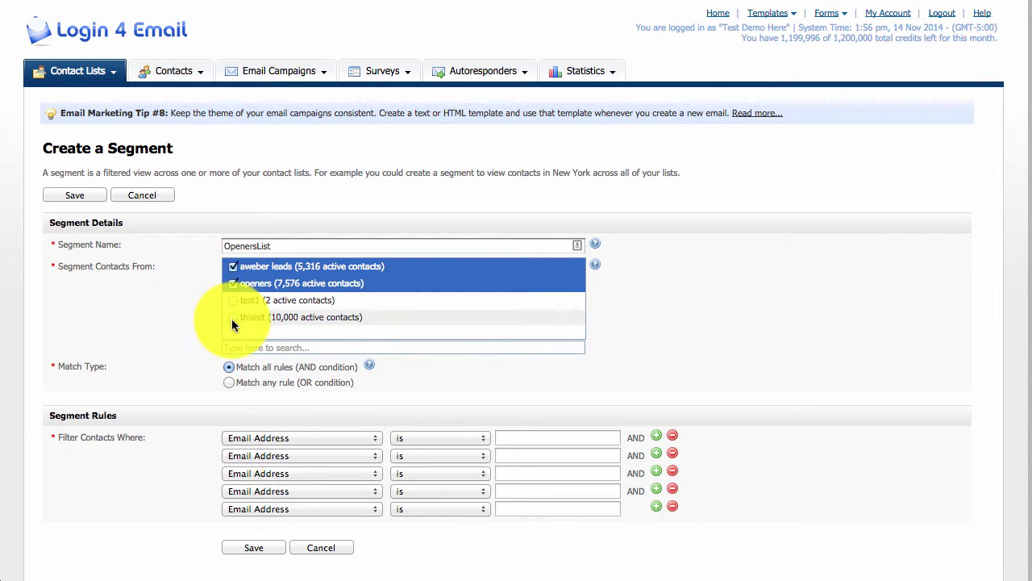
click(232, 317)
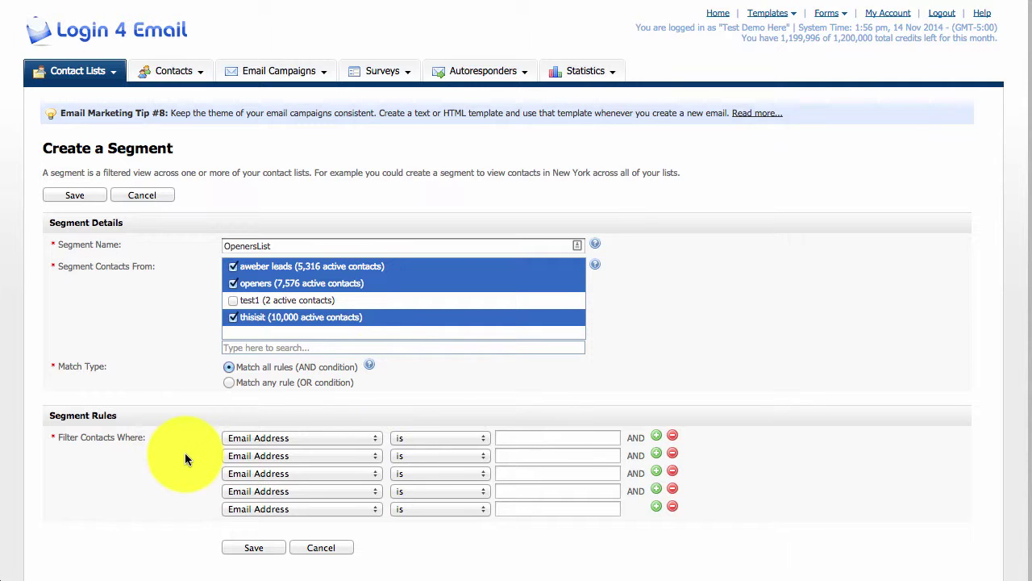
Step: Set the first rule to Opened Email Campaign, has opened, Any Email Campaign
click(275, 439)
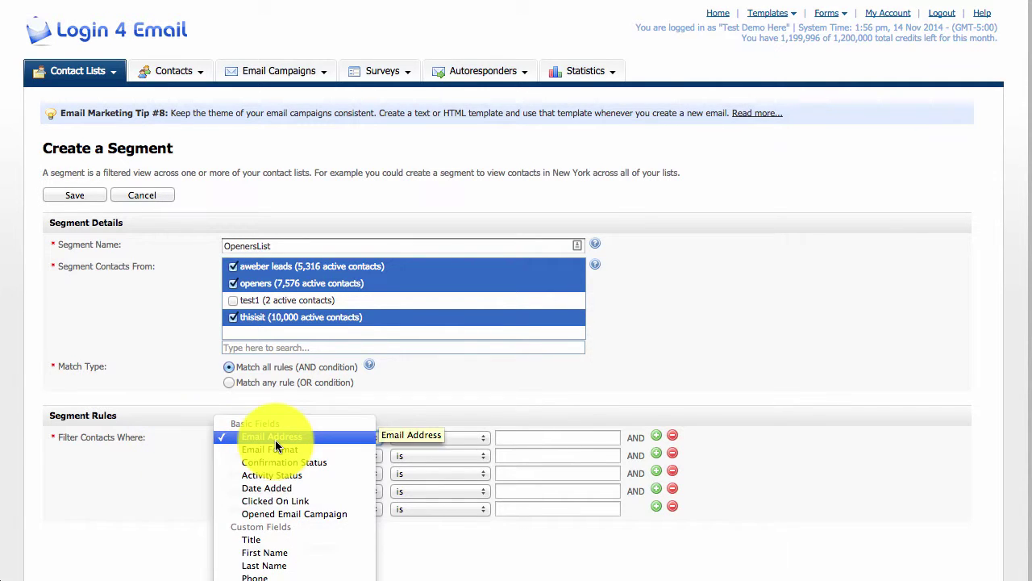
click(286, 513)
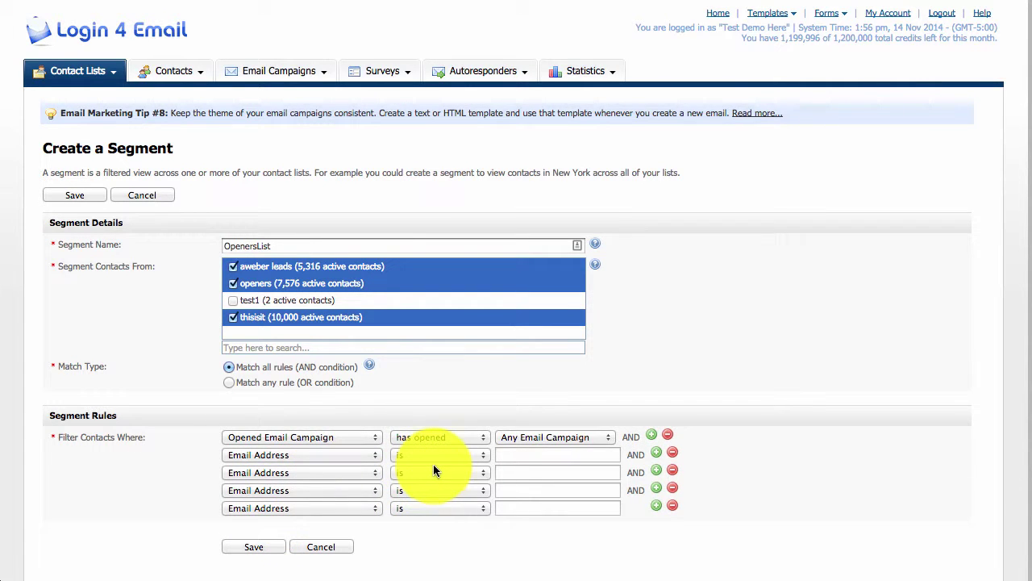
click(450, 436)
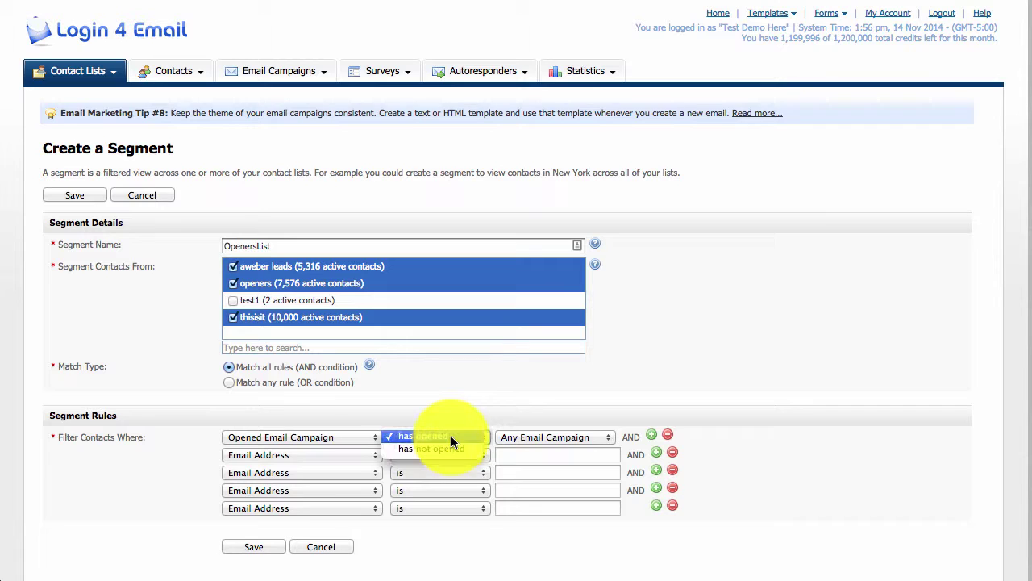
click(450, 436)
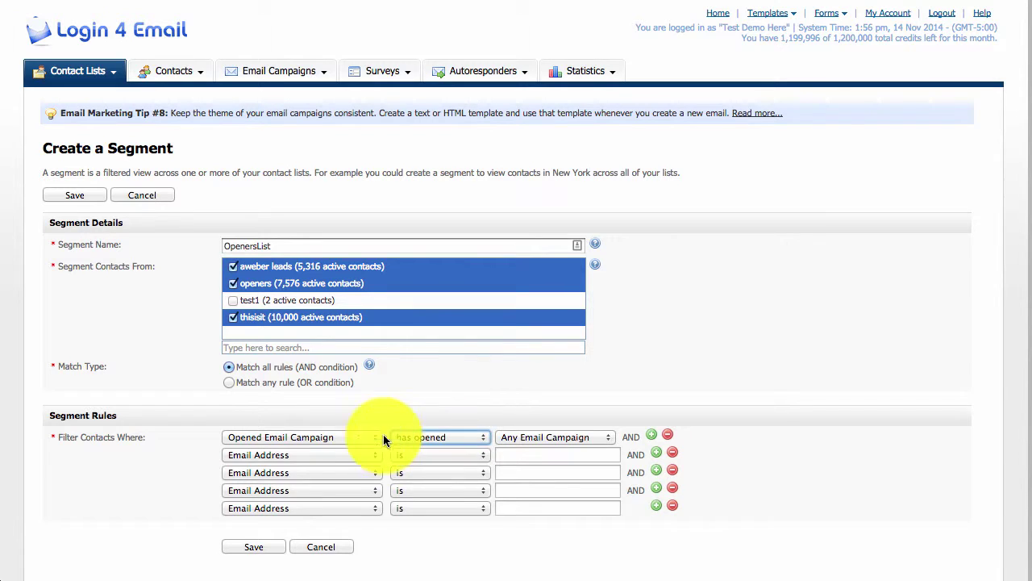
click(539, 437)
click(540, 437)
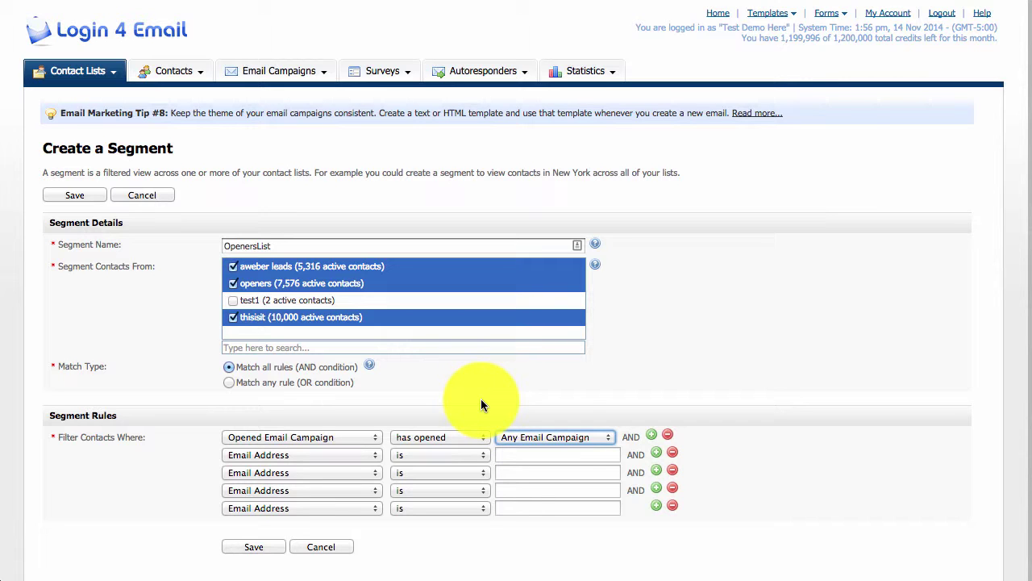
Step: Keep Any Email Campaign as the campaign choice in the first rule and save the OpenersList segment
click(581, 437)
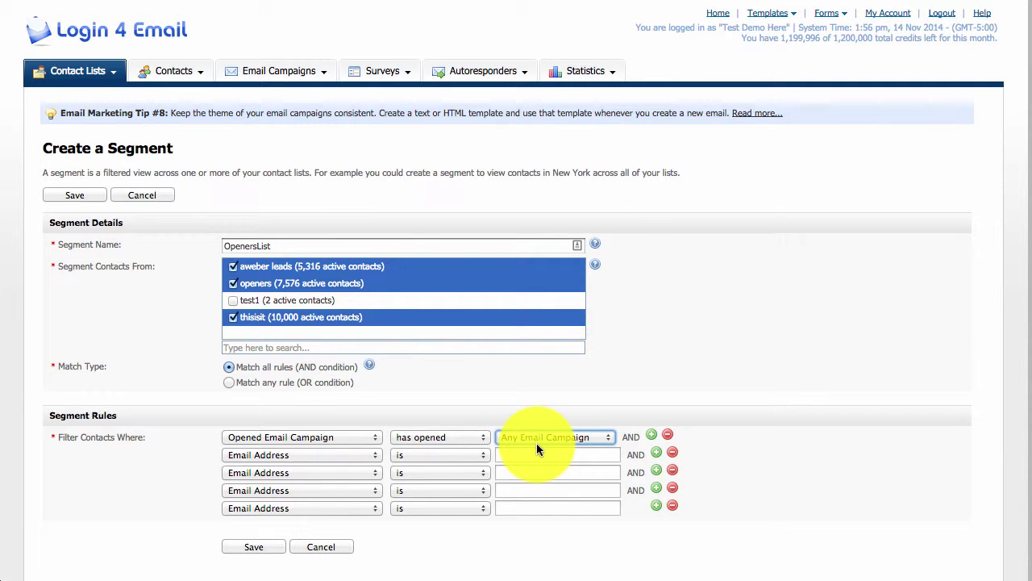
click(241, 550)
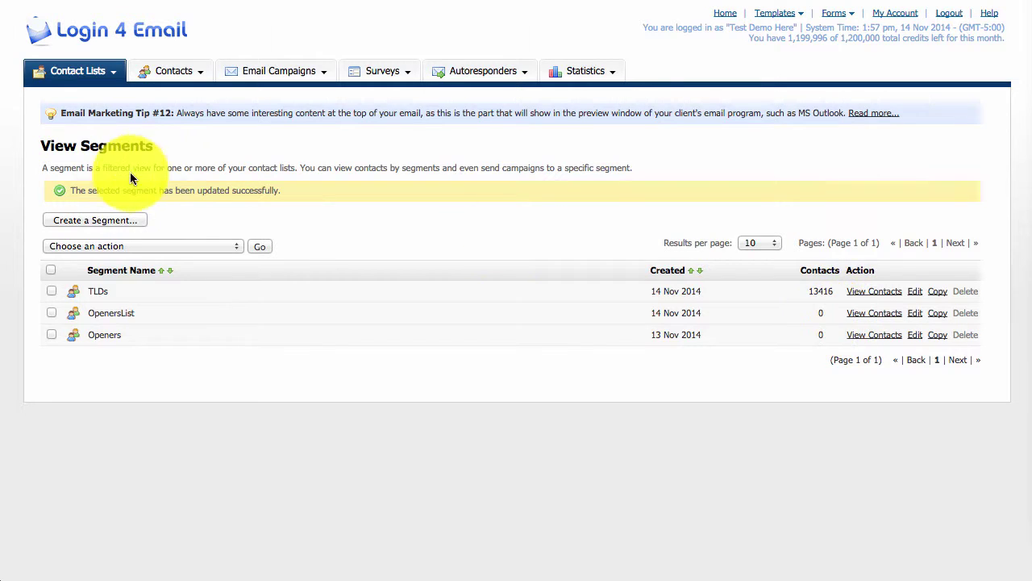
Step: Start another segment named Clickers with contacts from the aweber leads, openers and thisisit lists
click(73, 224)
click(314, 244)
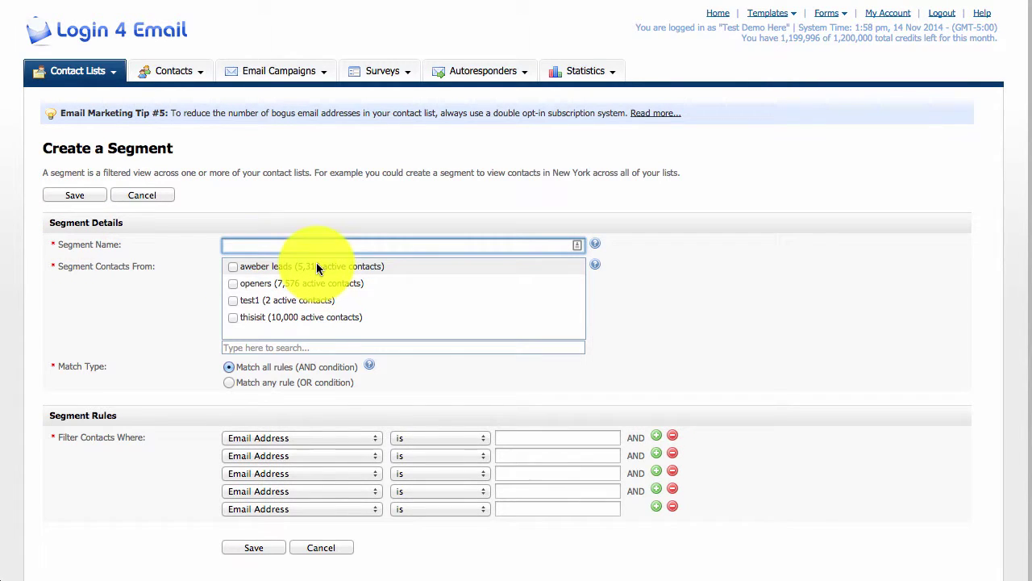
text(Clickers)
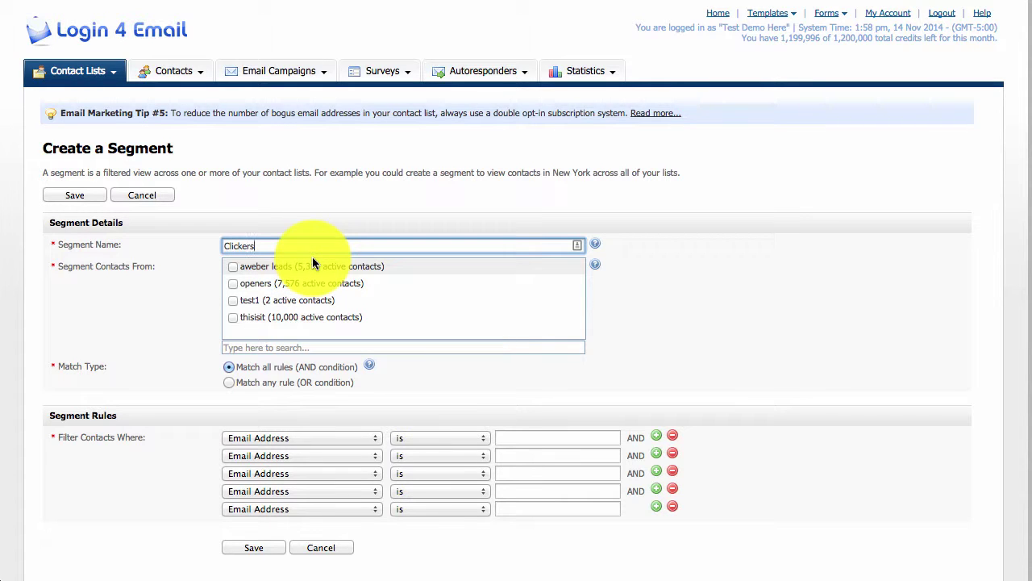
click(242, 266)
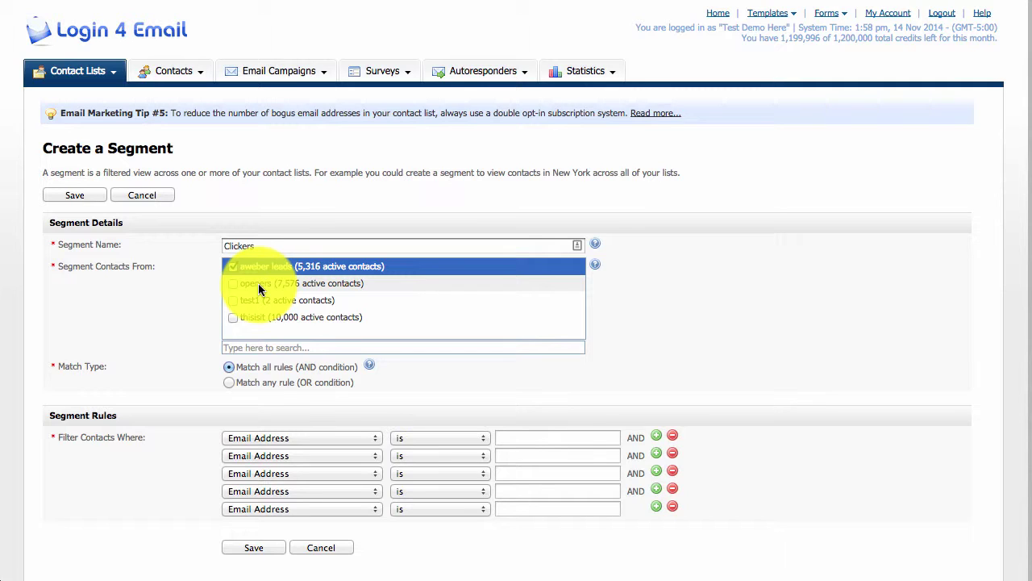
click(258, 289)
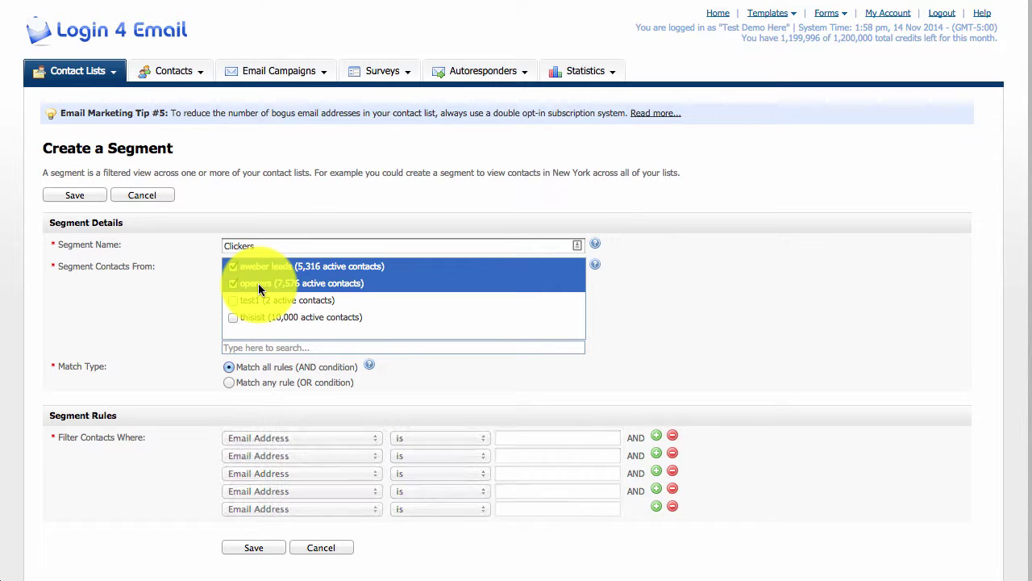
click(256, 316)
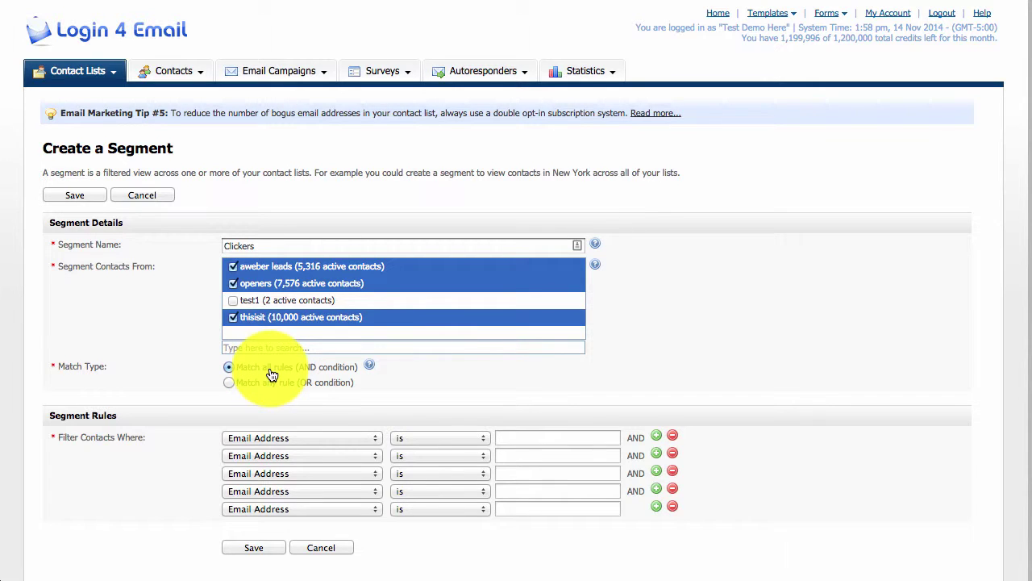
Step: Set the first rule to Clicked On Link, has clicked, Any Link, and save the Clickers segment
click(273, 437)
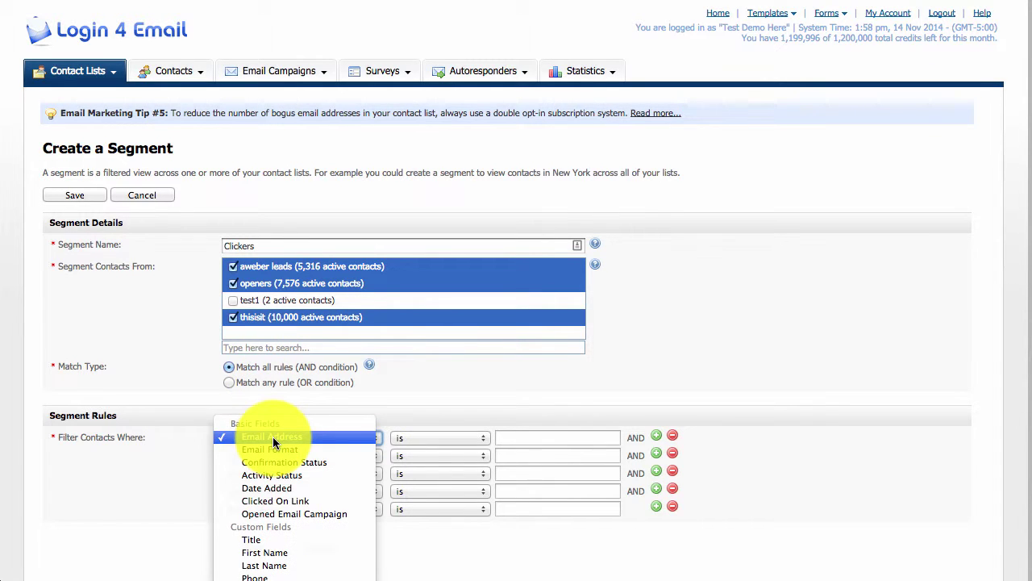
click(304, 500)
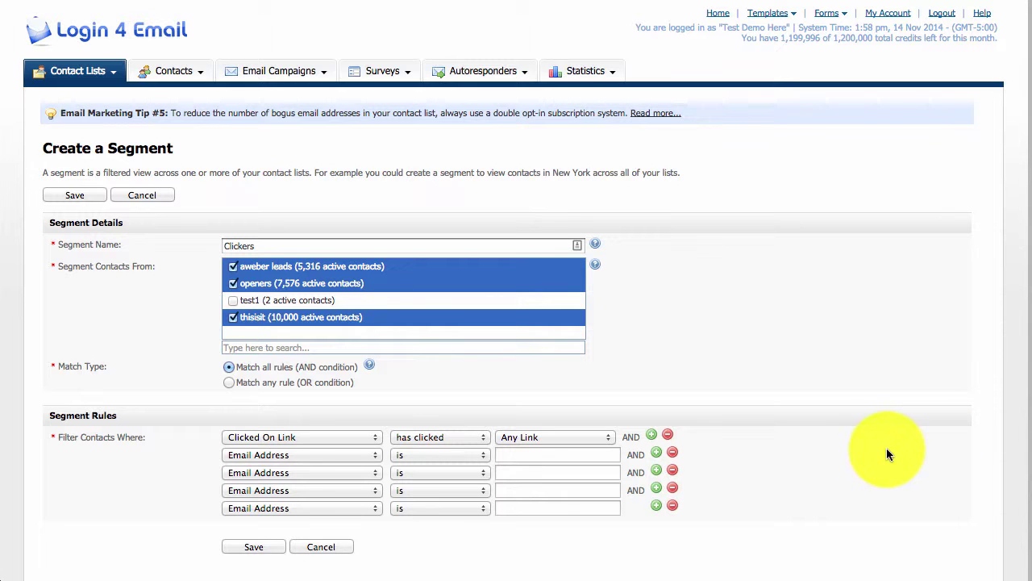
click(252, 546)
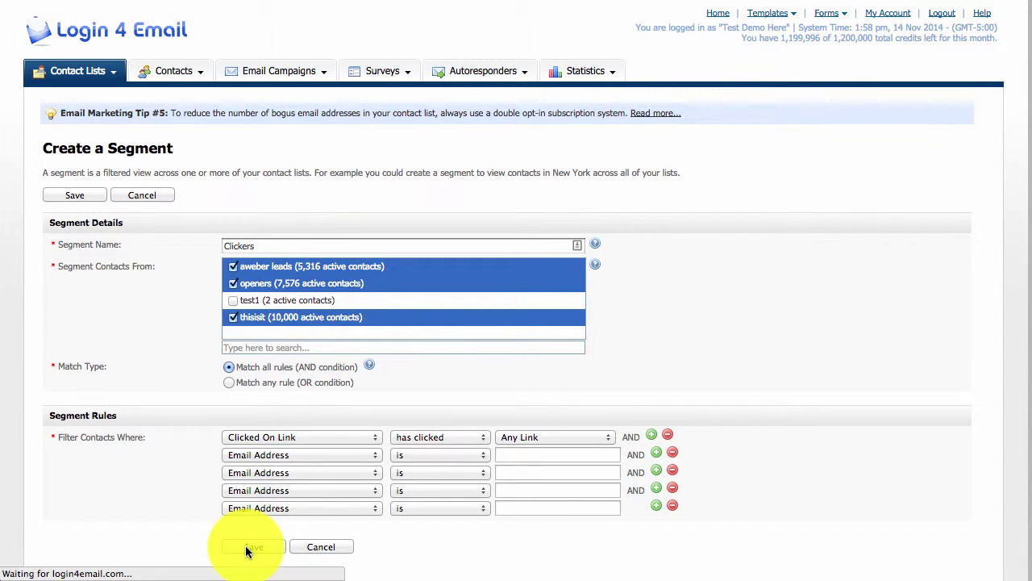